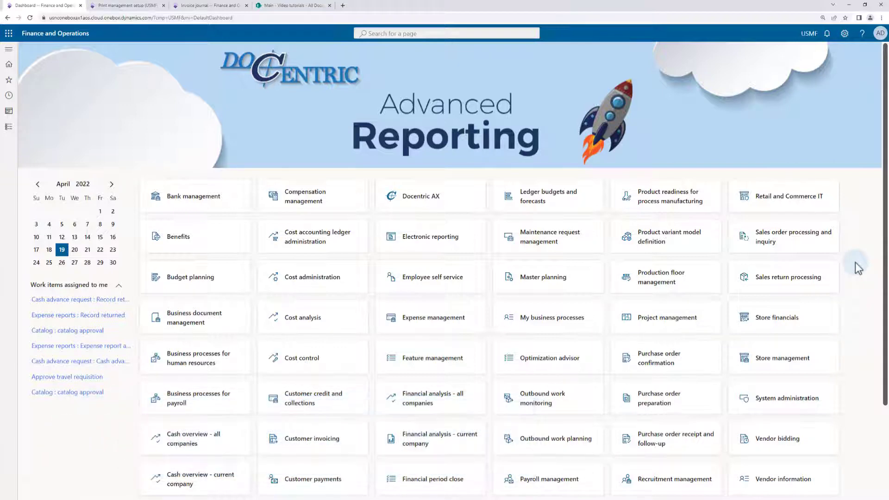
Switch to the SharePoint site and review the library settings of the OutputReports document library
{"action": "left_click", "coordinate": [300, 7]}
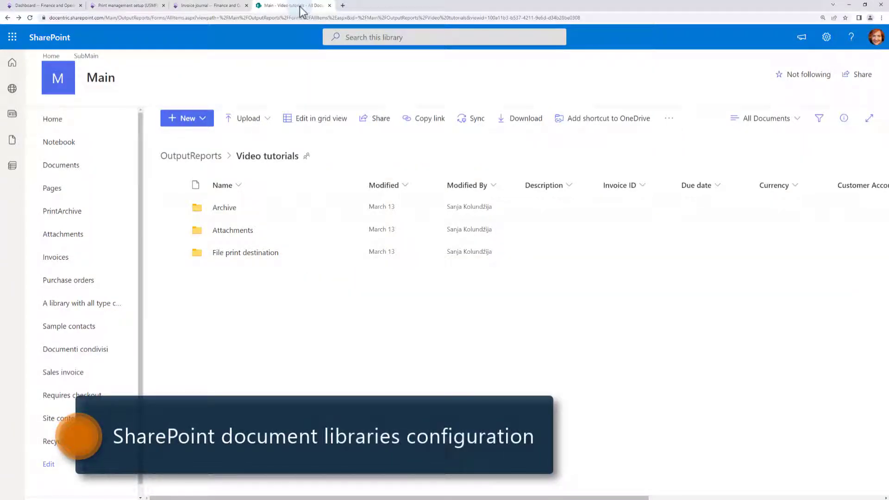
{"action": "left_click", "coordinate": [828, 38]}
{"action": "left_click", "coordinate": [755, 147]}
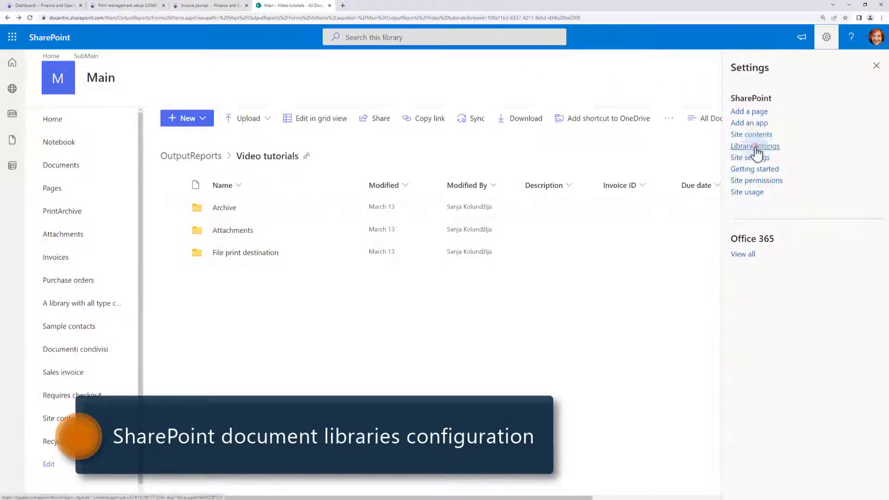
{"action": "scroll", "coordinate": [646, 341], "scroll_direction": "down", "scroll_amount": 3}
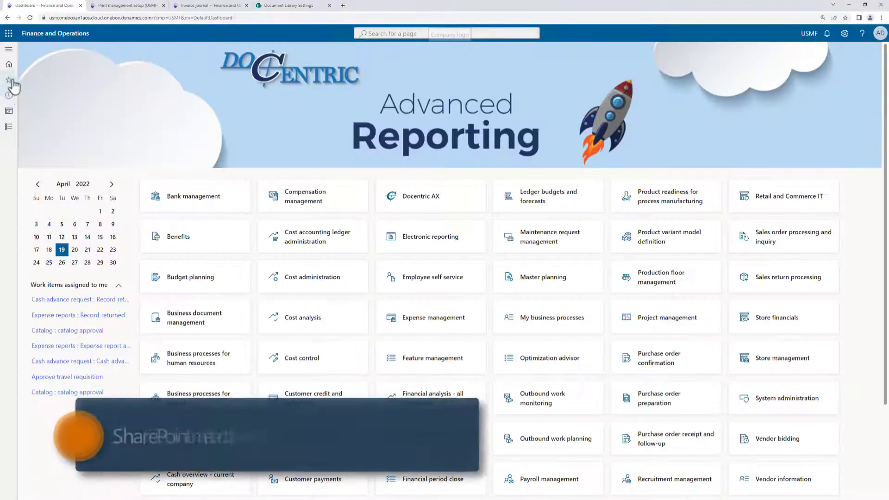
In Finance and Operations, filter the Docentric AX reports by report ID "sales" and open the SharePoint settings of SalesInvoice.Report
{"action": "left_click", "coordinate": [9, 80]}
{"action": "left_click", "coordinate": [25, 135]}
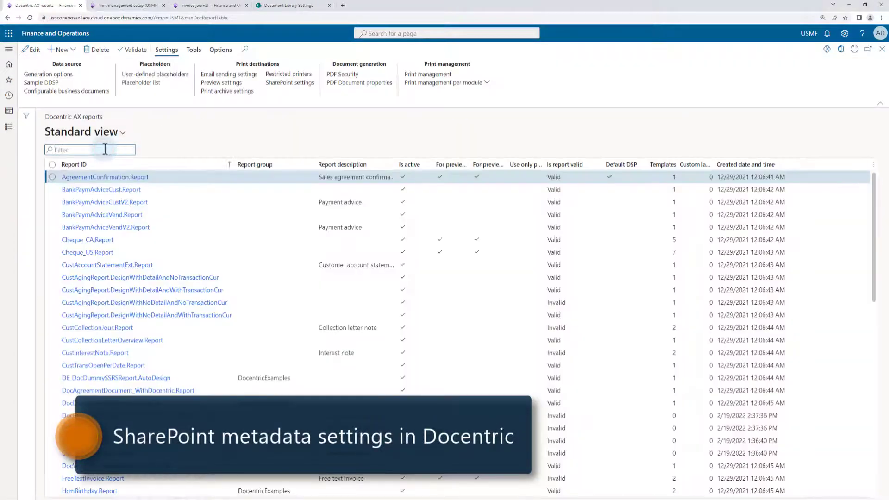
{"action": "left_click", "coordinate": [106, 148]}
{"action": "type", "text": "sales"}
{"action": "double_click", "coordinate": [106, 148]}
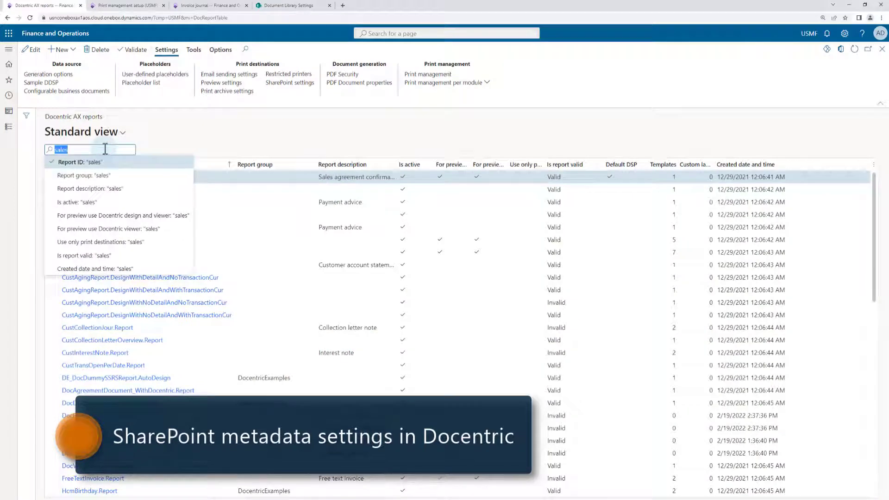
{"action": "key", "text": "Return"}
{"action": "left_click", "coordinate": [93, 189]}
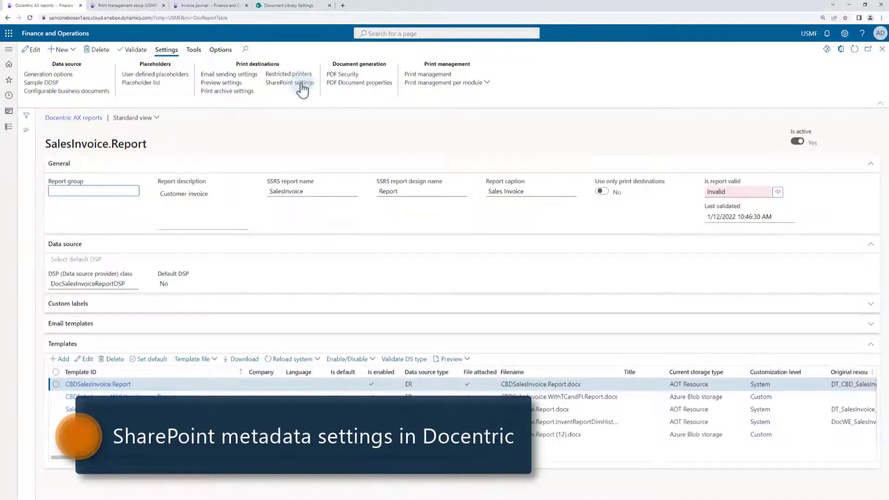
{"action": "left_click", "coordinate": [301, 84]}
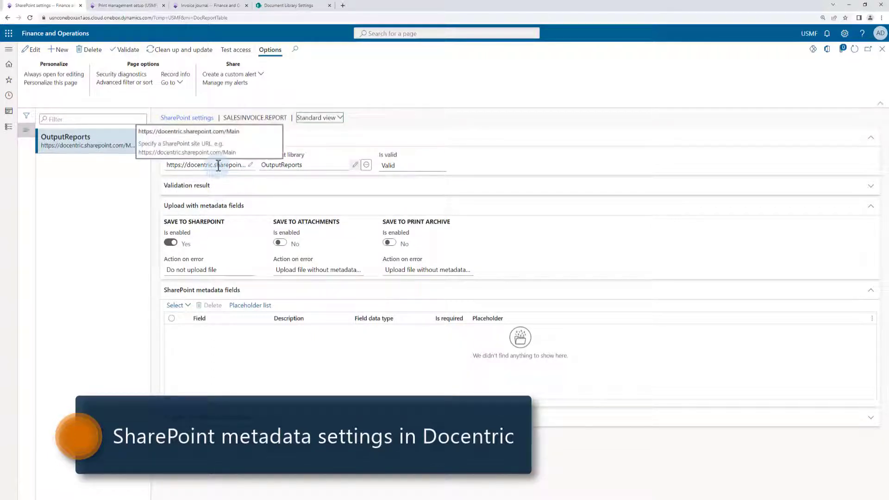
Start editing the SharePoint settings, check the document library selection without changing it, and validate the settings
{"action": "left_click", "coordinate": [31, 50]}
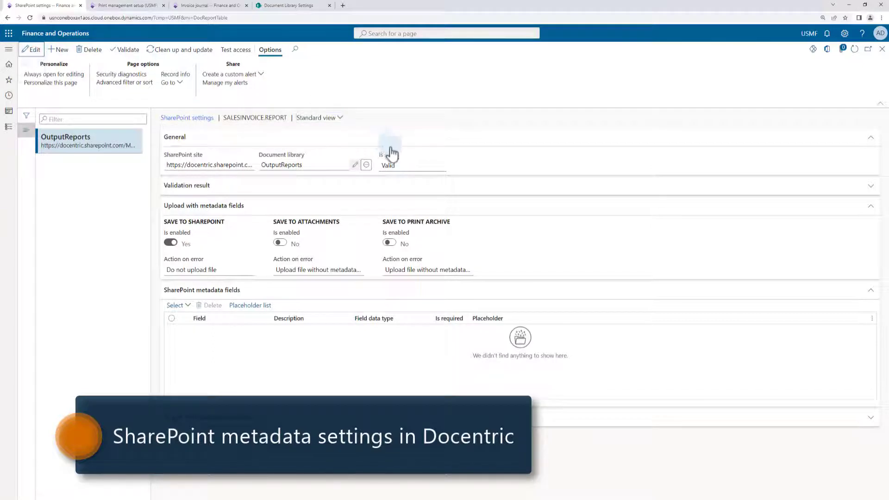
{"action": "left_click", "coordinate": [356, 165]}
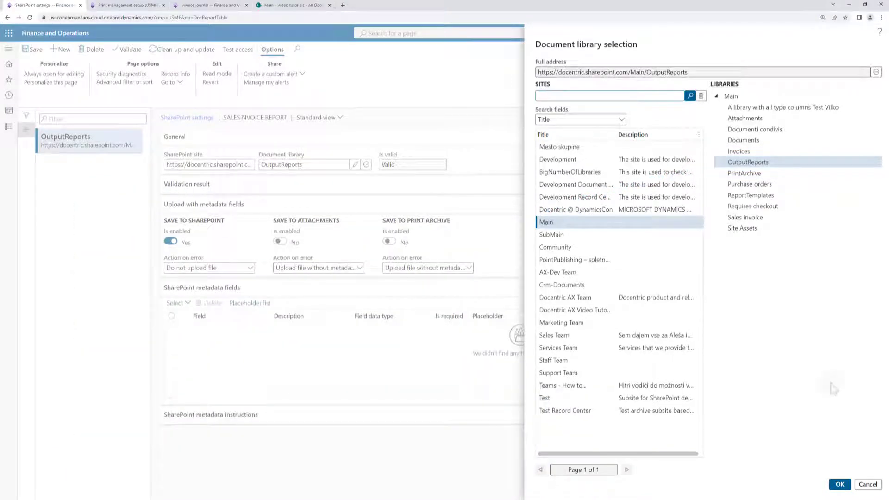
{"action": "left_click", "coordinate": [862, 484]}
{"action": "left_click", "coordinate": [130, 51]}
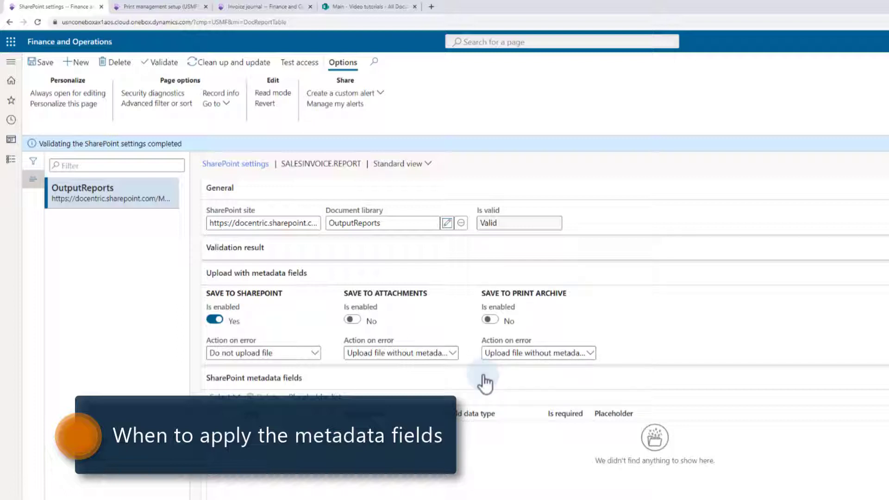
Examine the Save to SharePoint upload setting and its available actions on error
{"action": "mouse_move", "coordinate": [228, 323]}
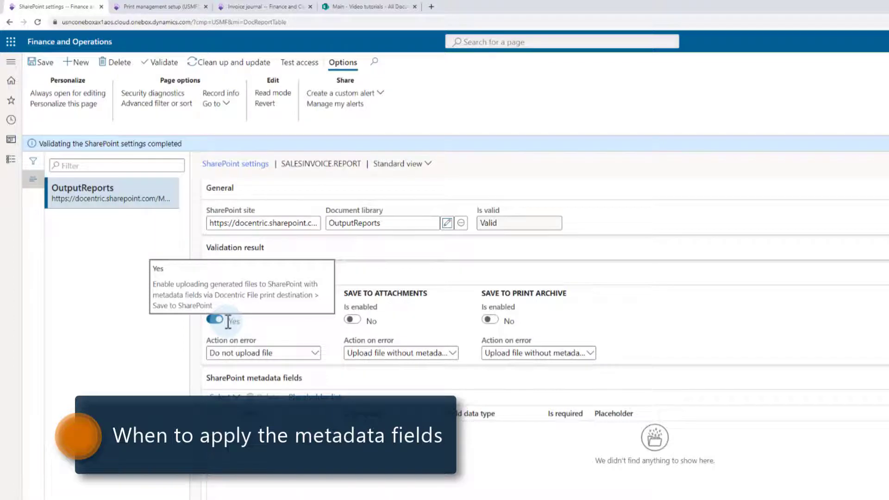
{"action": "left_click", "coordinate": [317, 356]}
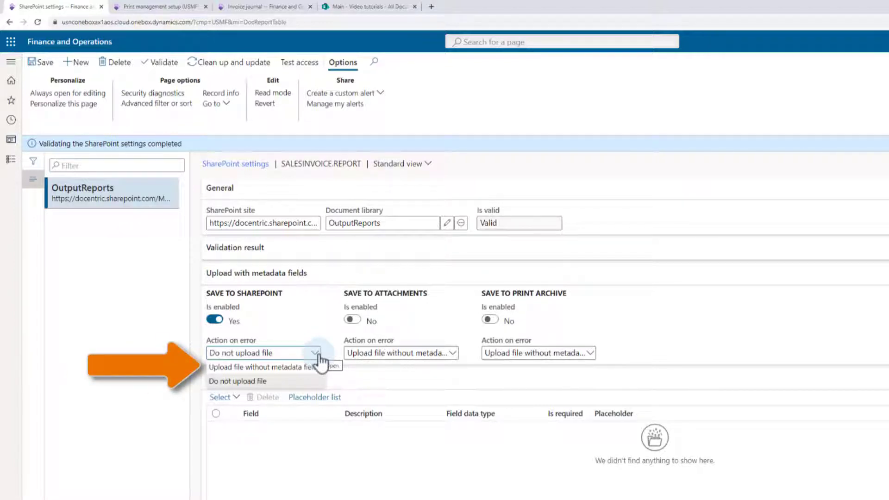
{"action": "left_click", "coordinate": [318, 356]}
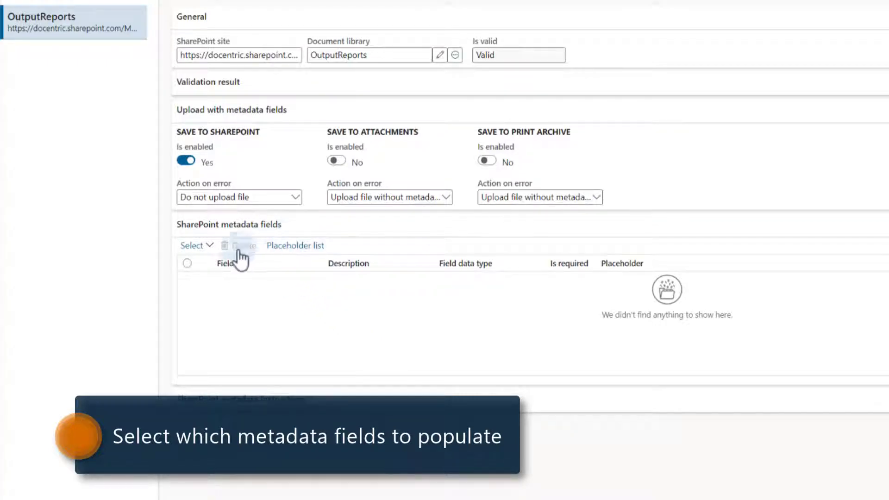
Add Description, Customer Account ID, Invoice Date and Invoice ID as the SharePoint metadata fields to populate
{"action": "left_click", "coordinate": [210, 249]}
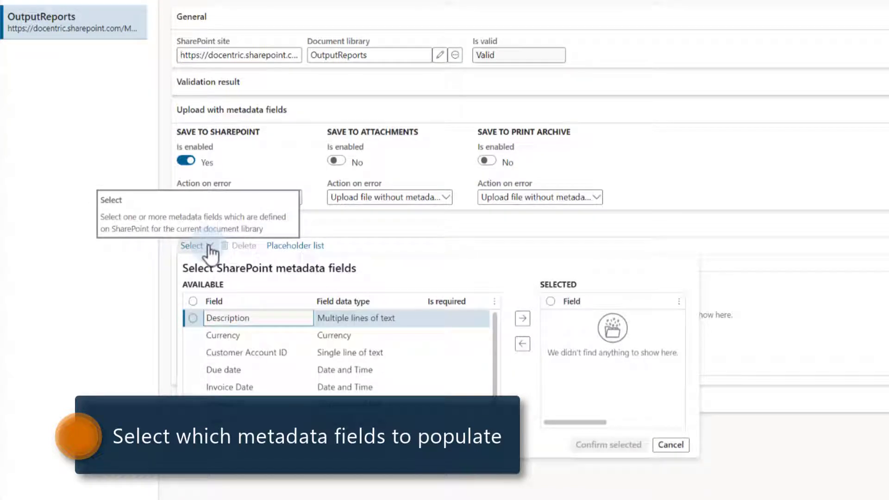
{"action": "left_click", "coordinate": [192, 318]}
{"action": "left_click", "coordinate": [193, 353]}
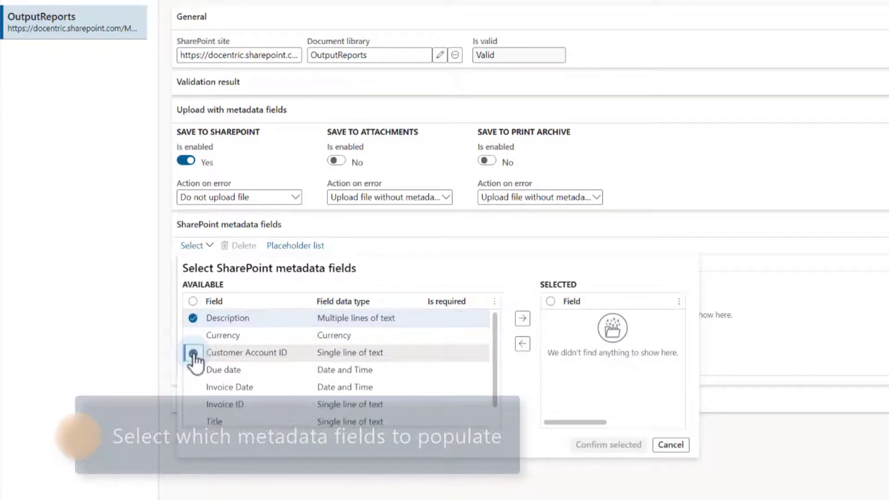
{"action": "left_click", "coordinate": [193, 387]}
{"action": "left_click", "coordinate": [194, 406]}
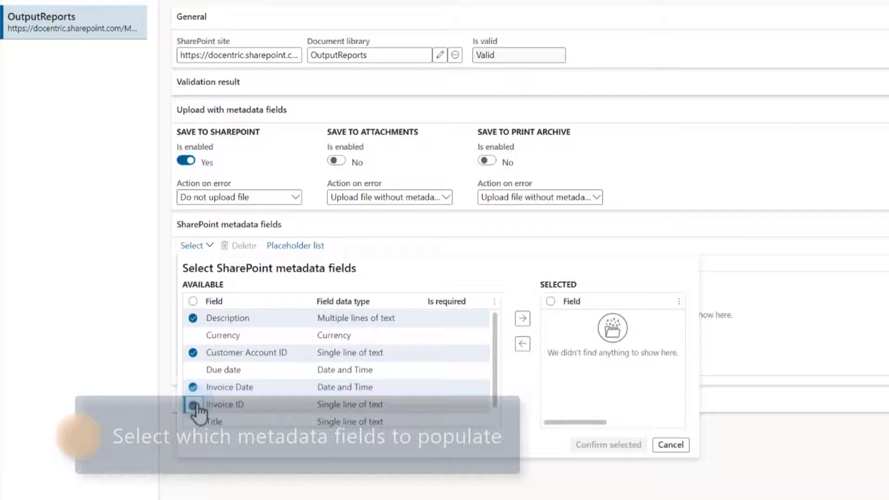
{"action": "left_click", "coordinate": [523, 320]}
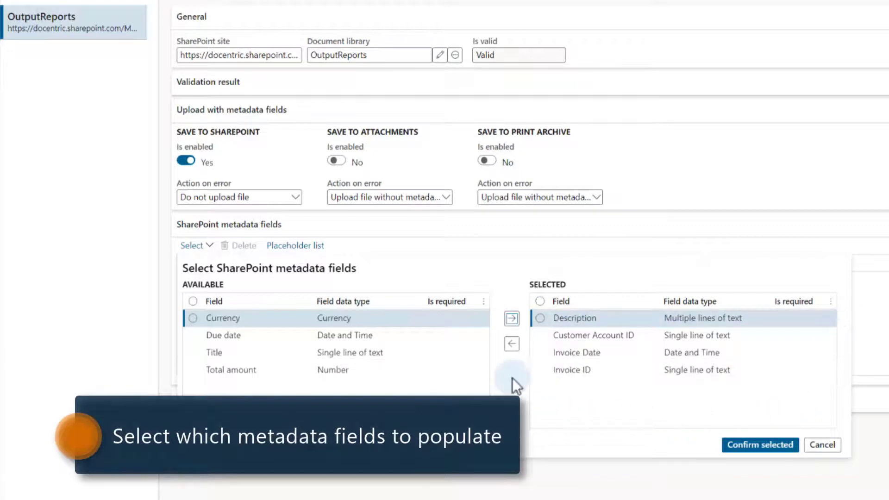
{"action": "left_click", "coordinate": [754, 445]}
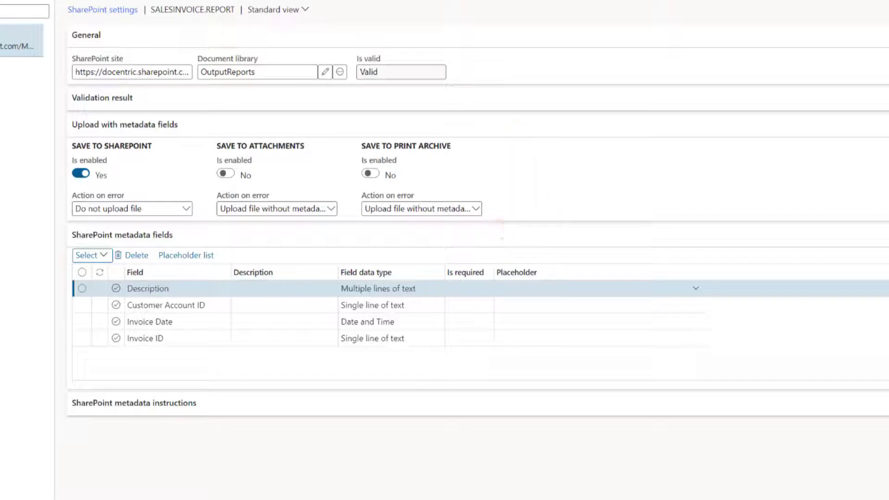
{"action": "left_click", "coordinate": [659, 287]}
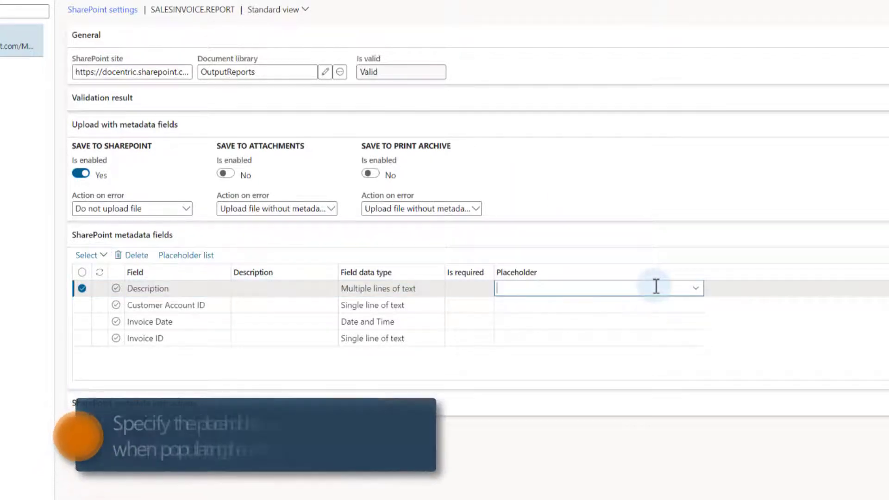
{"action": "type", "text": "@@"}
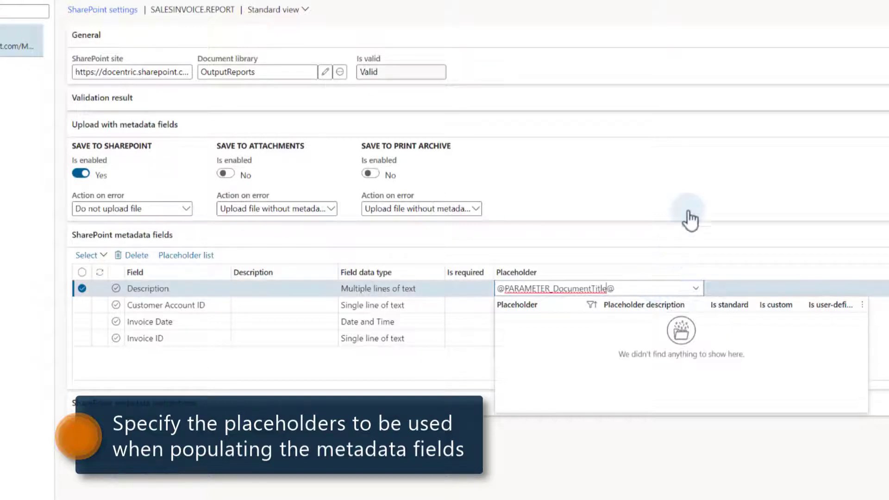
{"action": "left_click", "coordinate": [814, 198]}
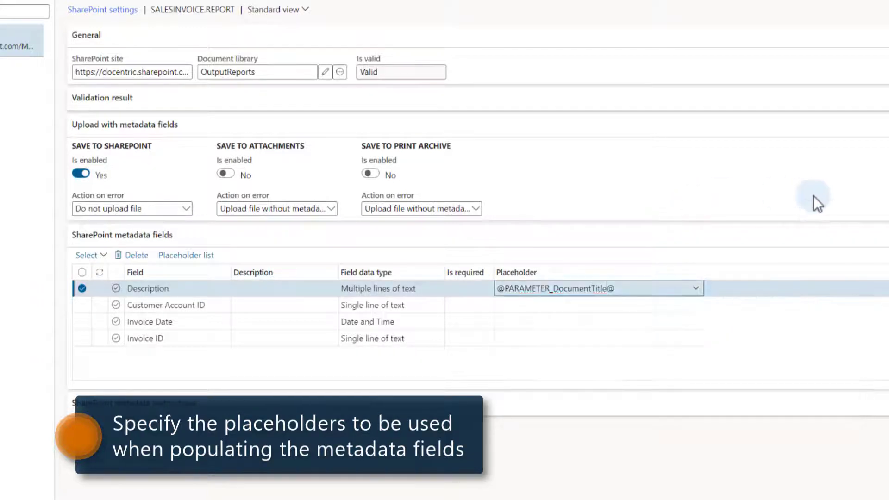
{"action": "left_click", "coordinate": [621, 307]}
{"action": "left_click", "coordinate": [696, 306]}
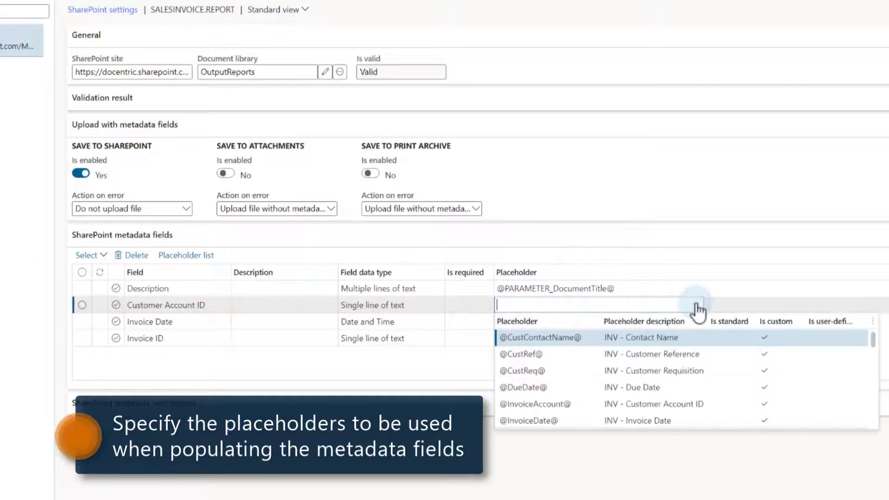
{"action": "left_click", "coordinate": [556, 404]}
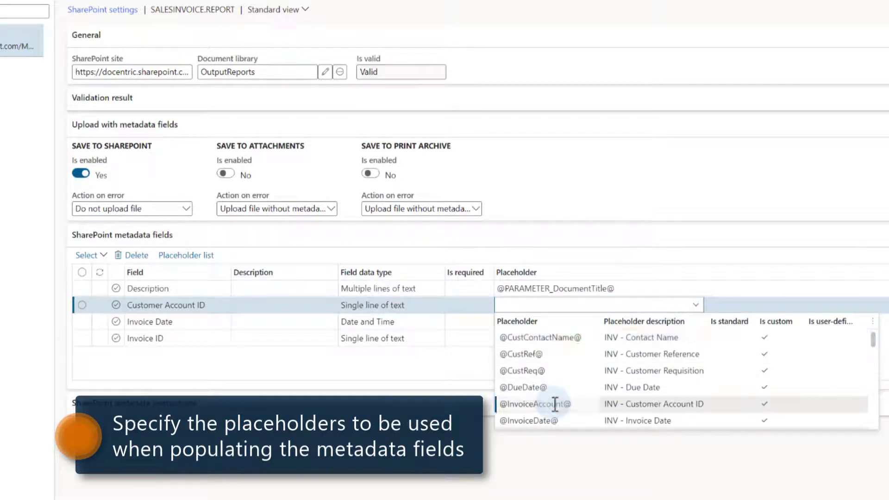
{"action": "left_click", "coordinate": [611, 325]}
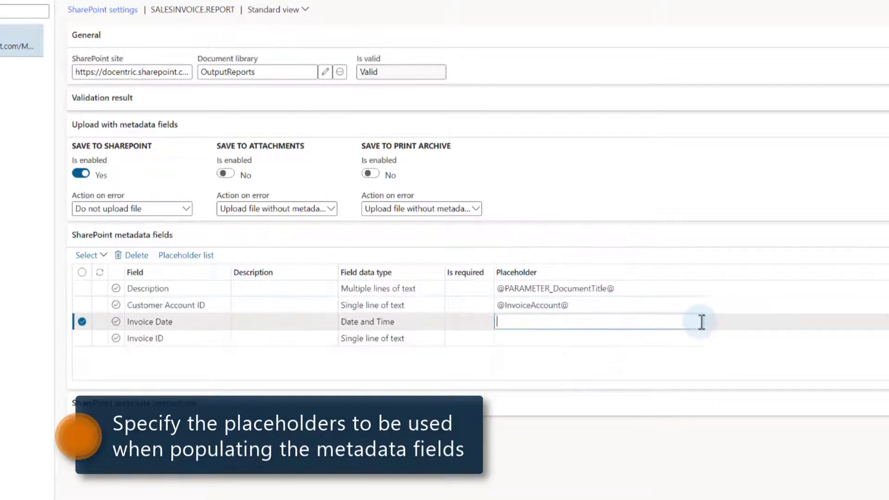
{"action": "left_click", "coordinate": [696, 323]}
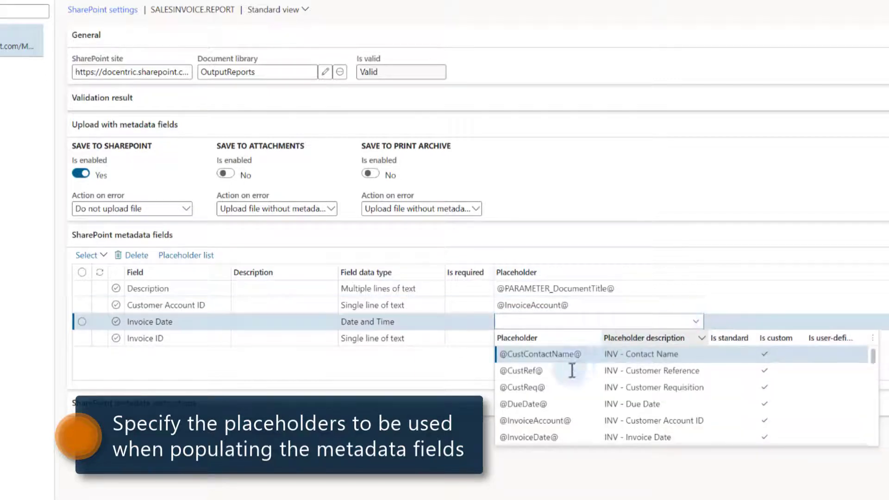
{"action": "left_click", "coordinate": [544, 437]}
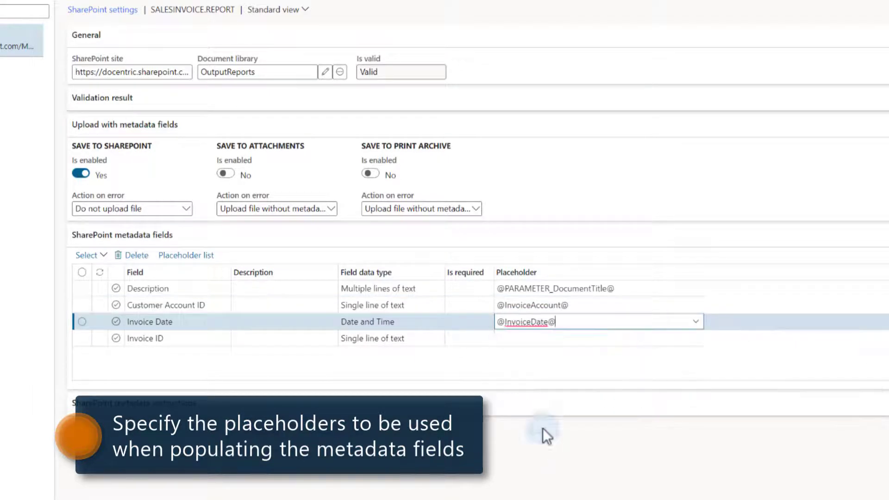
{"action": "left_click", "coordinate": [592, 335]}
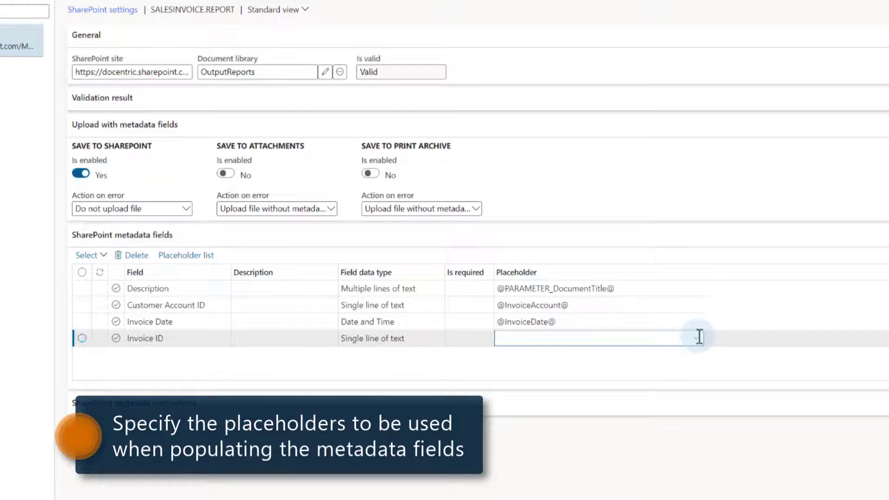
{"action": "left_click", "coordinate": [696, 338]}
{"action": "scroll", "coordinate": [649, 379], "scroll_direction": "down", "scroll_amount": 2}
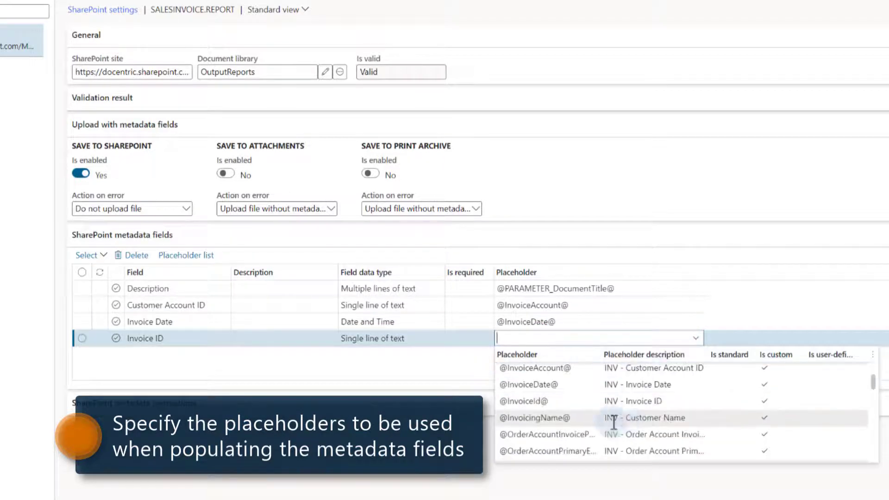
{"action": "left_click", "coordinate": [531, 401]}
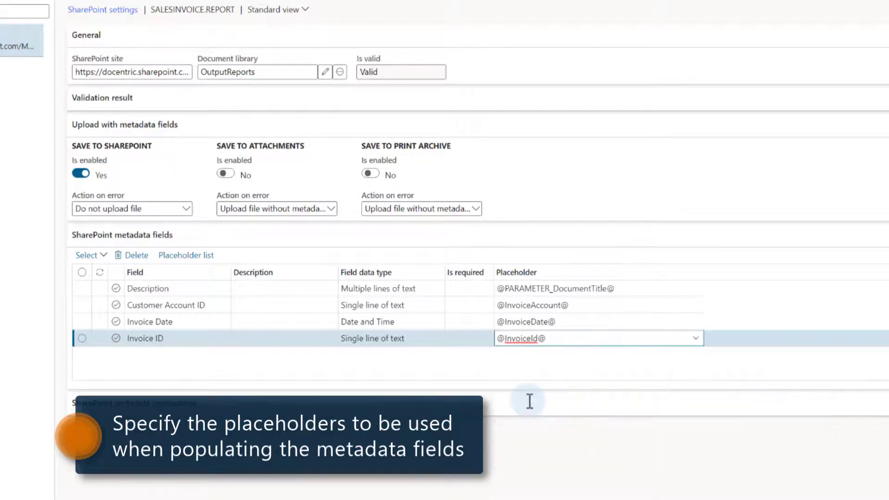
{"action": "left_click", "coordinate": [283, 320]}
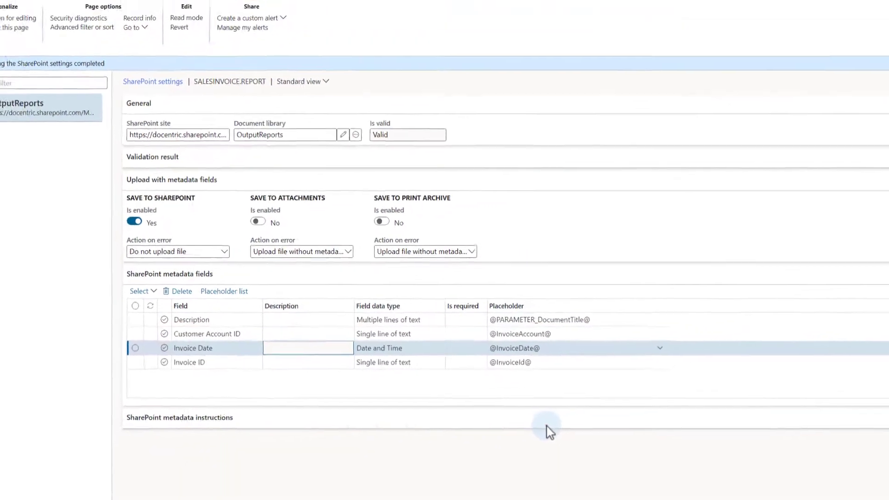
In Print management setup, open the printer setup of the default original customer invoice and view its Save to SharePoint folder selection
{"action": "left_click", "coordinate": [127, 7]}
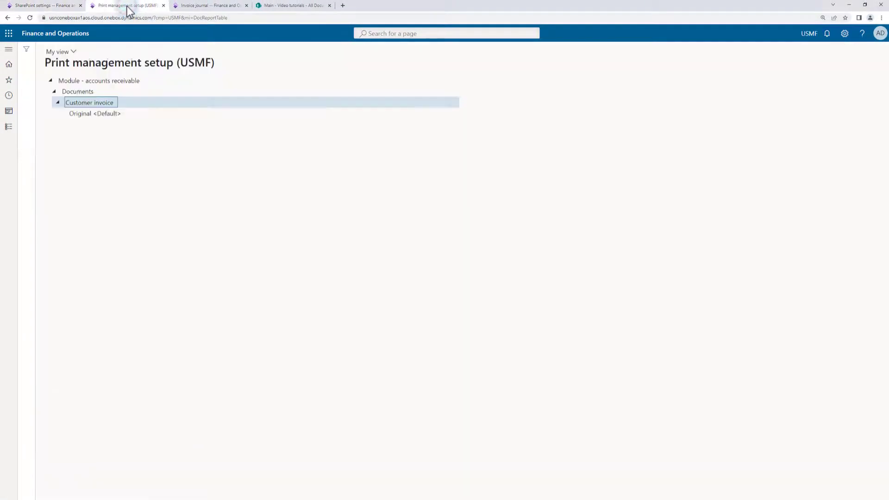
{"action": "left_click", "coordinate": [105, 113]}
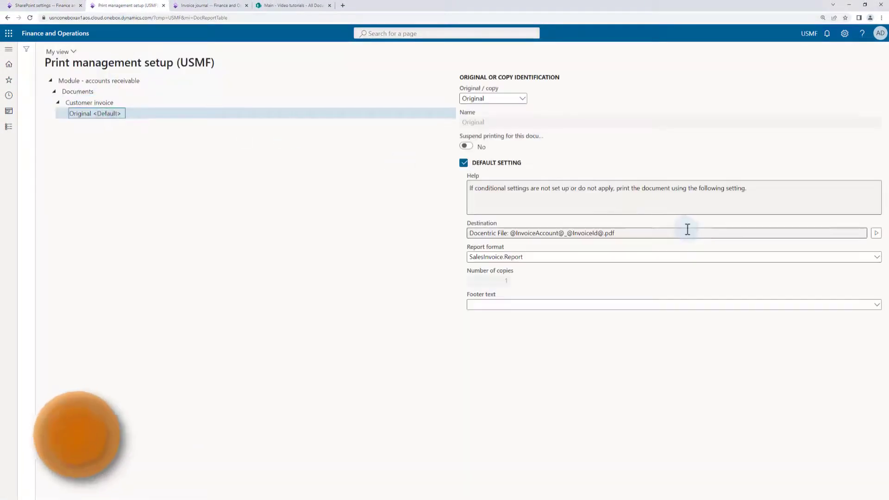
{"action": "left_click", "coordinate": [856, 234]}
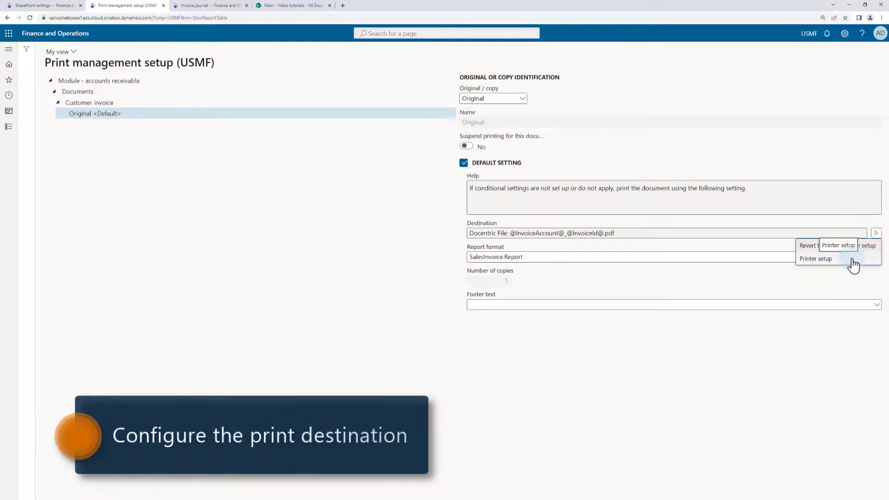
{"action": "left_click", "coordinate": [854, 262]}
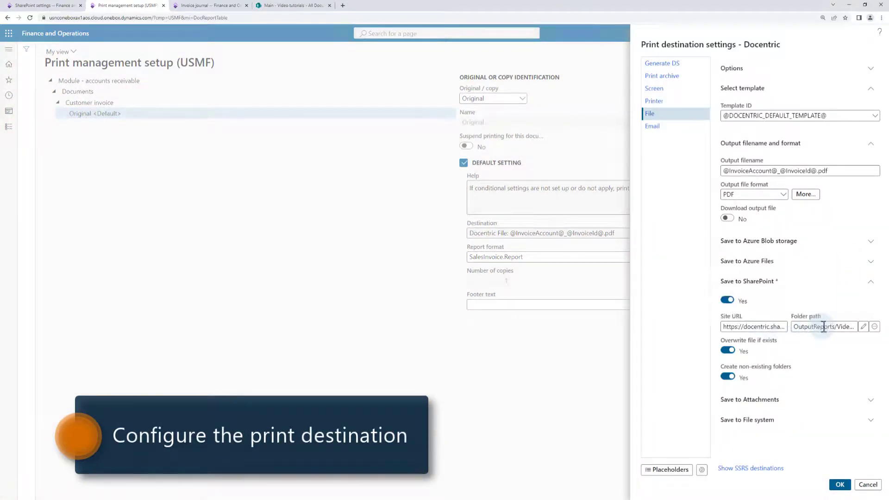
{"action": "left_click", "coordinate": [863, 327]}
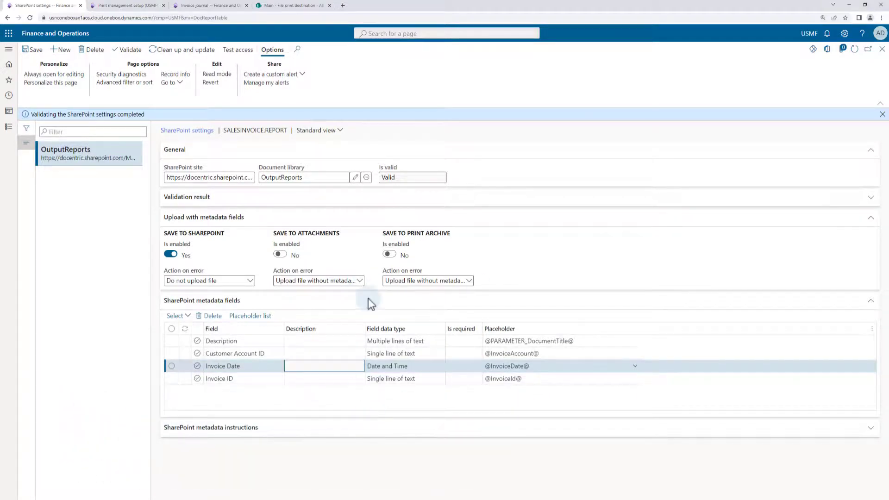
In the invoice journal, print invoices CIV-000001 and CIV-000205 using print management and expand the resulting messages
{"action": "left_click", "coordinate": [192, 6]}
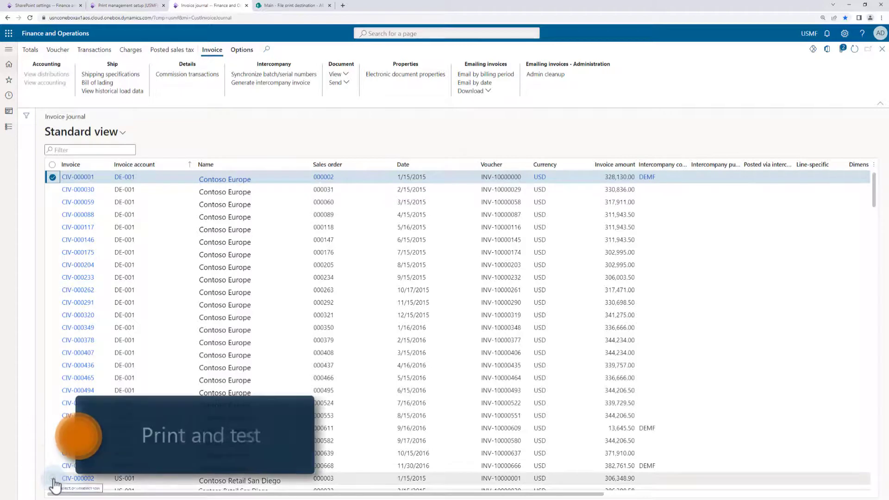
{"action": "scroll", "coordinate": [134, 365], "scroll_direction": "down", "scroll_amount": 3}
{"action": "scroll", "coordinate": [134, 366], "scroll_direction": "down", "scroll_amount": 5}
{"action": "left_click", "coordinate": [52, 200]}
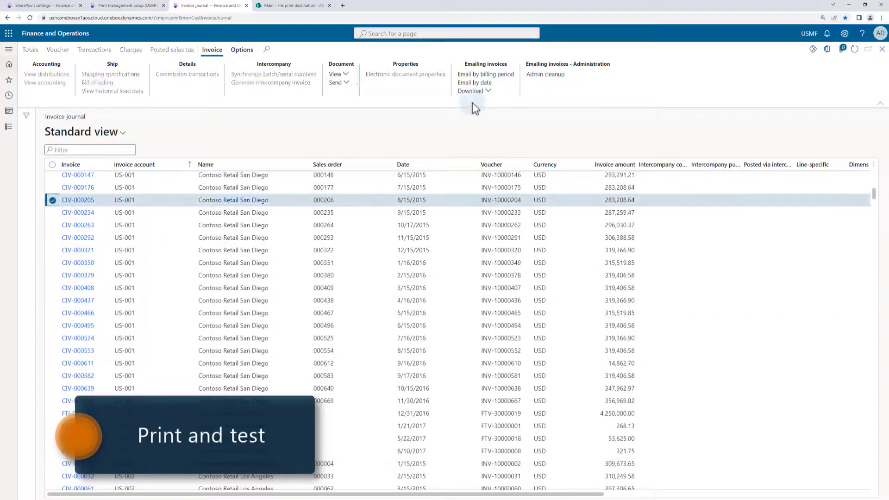
{"action": "left_click", "coordinate": [345, 77]}
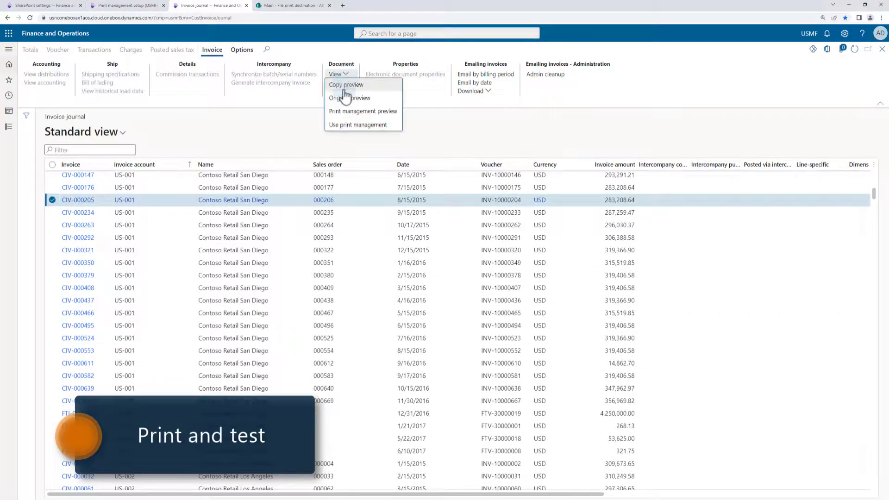
{"action": "left_click", "coordinate": [343, 121]}
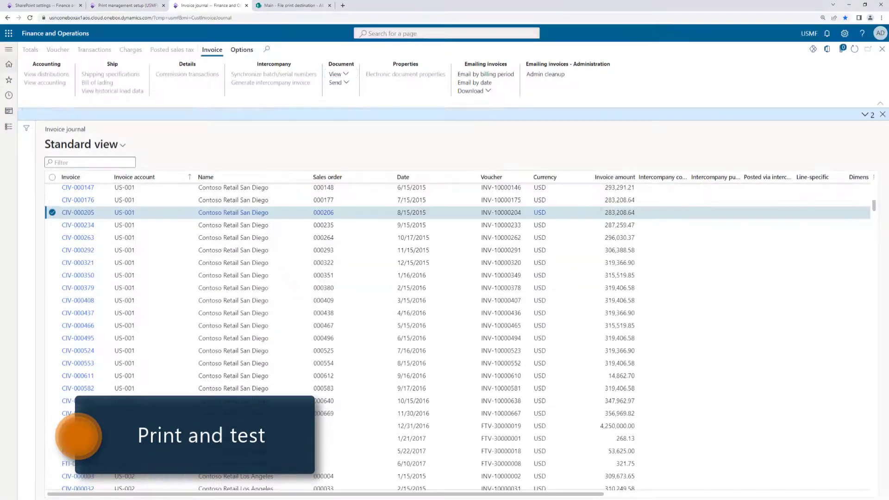
{"action": "left_click", "coordinate": [865, 115]}
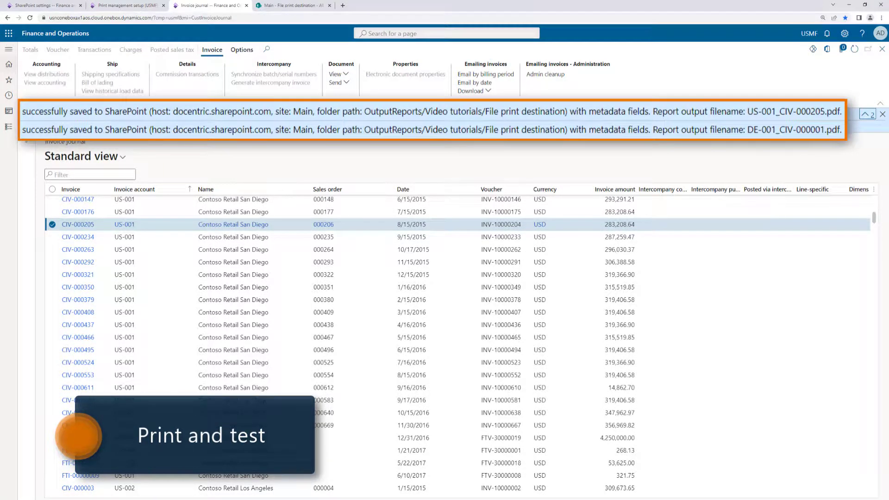
In SharePoint's File print destination folder, check the Description, Invoice ID, Customer Account ID and Invoice Date columns of the printed invoice PDFs
{"action": "left_click", "coordinate": [302, 7]}
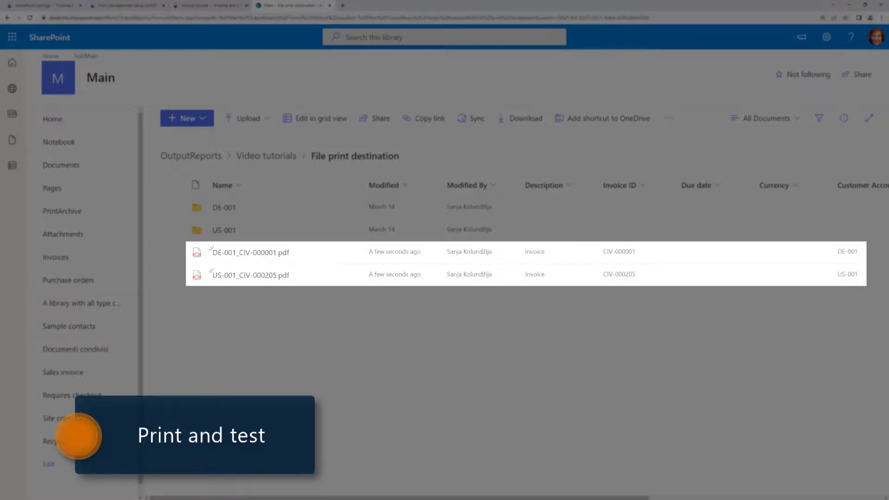
{"action": "scroll", "coordinate": [773, 498], "scroll_direction": "right", "scroll_amount": 3}
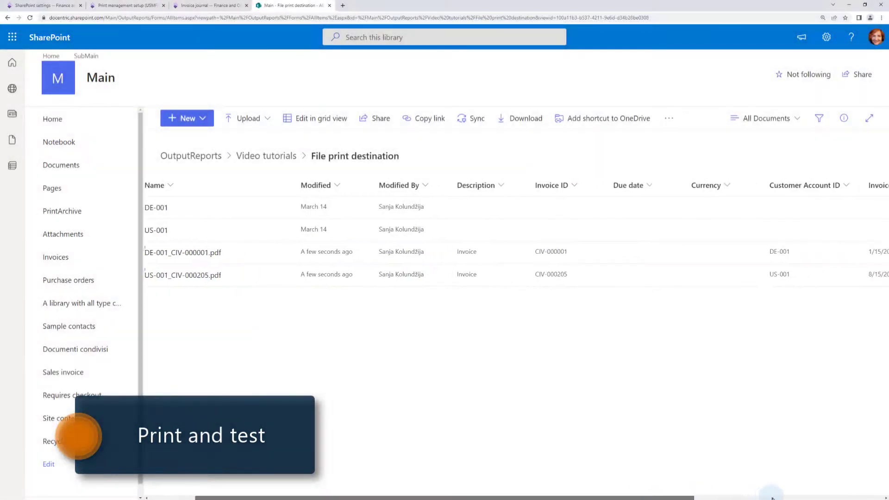
{"action": "scroll", "coordinate": [773, 498], "scroll_direction": "right", "scroll_amount": 2}
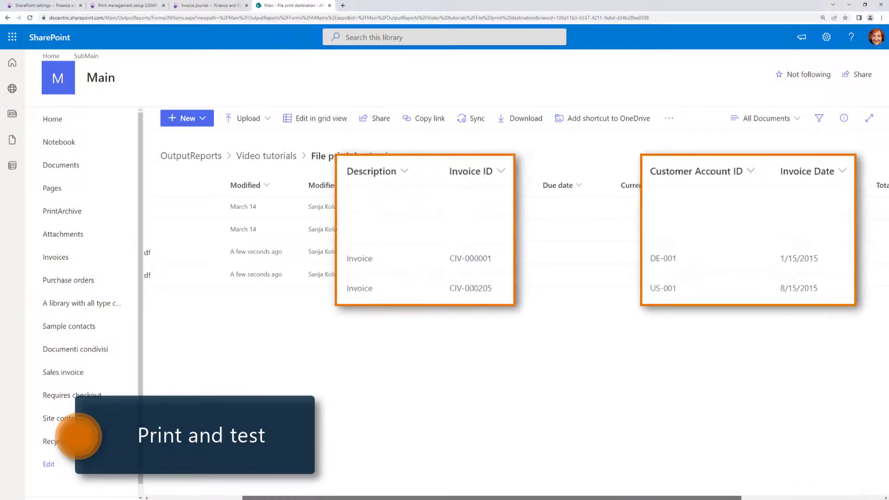